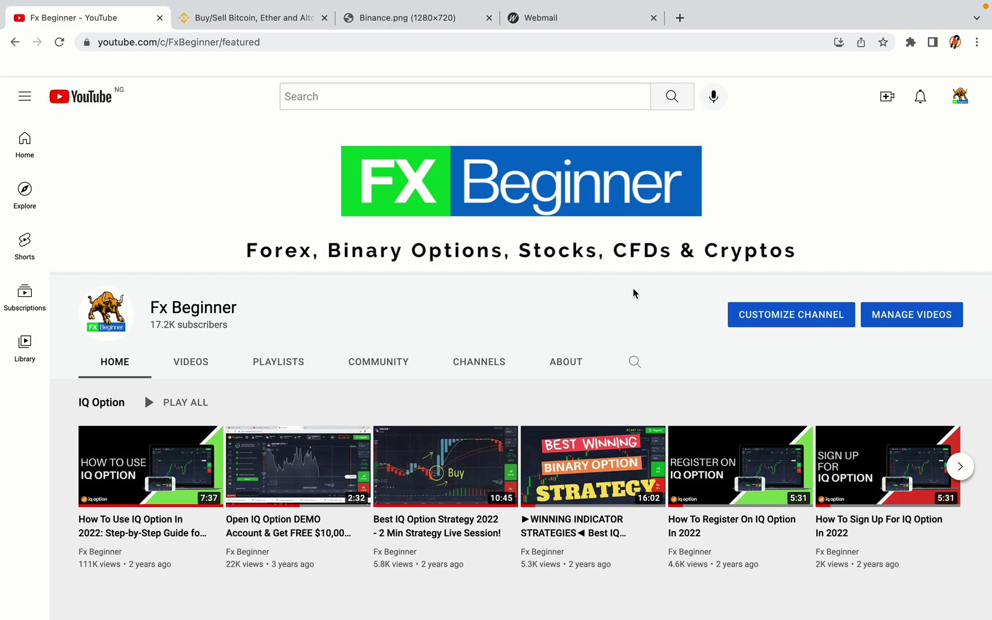
# Switch from the Fx Beginner YouTube channel to the Binance homepage tab
pyautogui.click(247, 18)
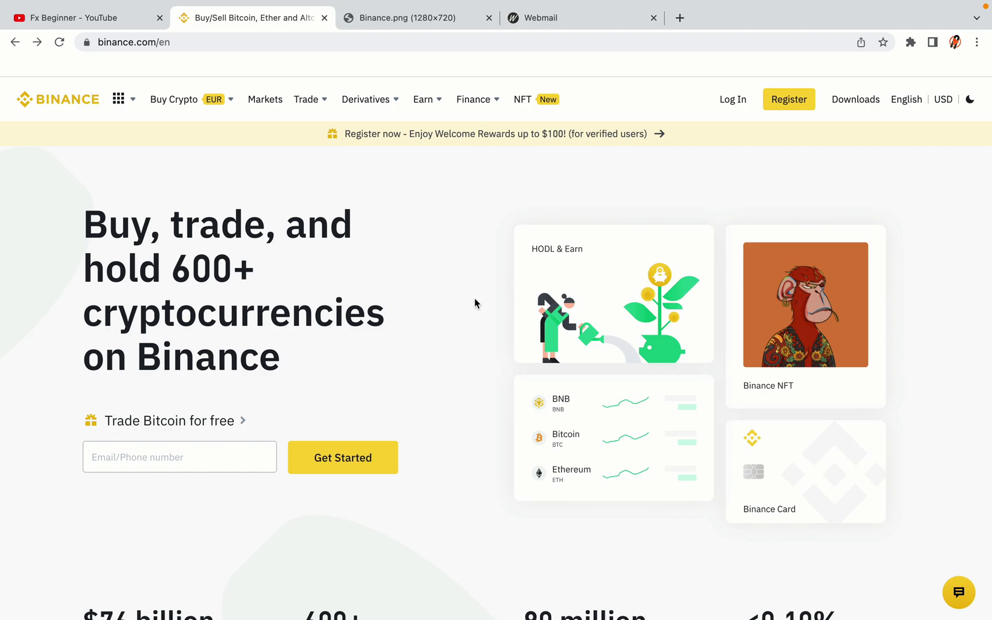
pyautogui.scroll(-5, 481, 344)
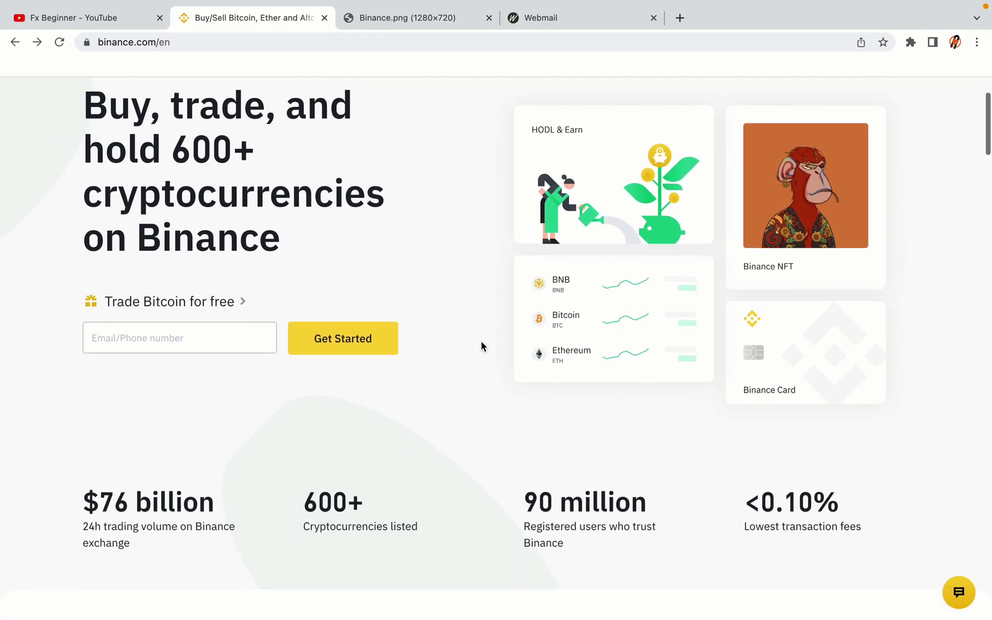
pyautogui.scroll(-1, 481, 346)
pyautogui.scroll(-6, 481, 346)
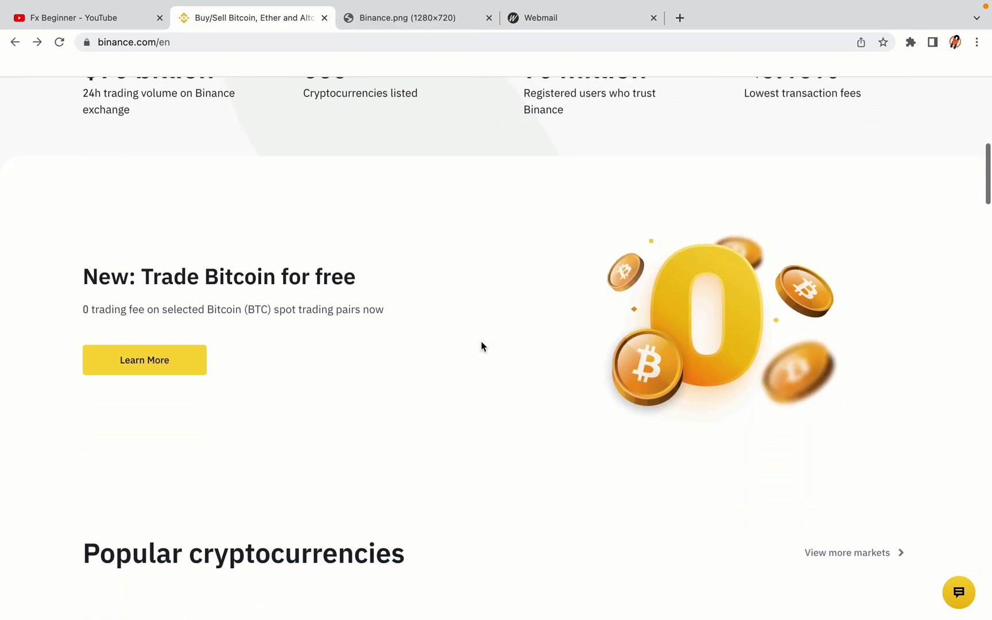
pyautogui.scroll(4, 481, 347)
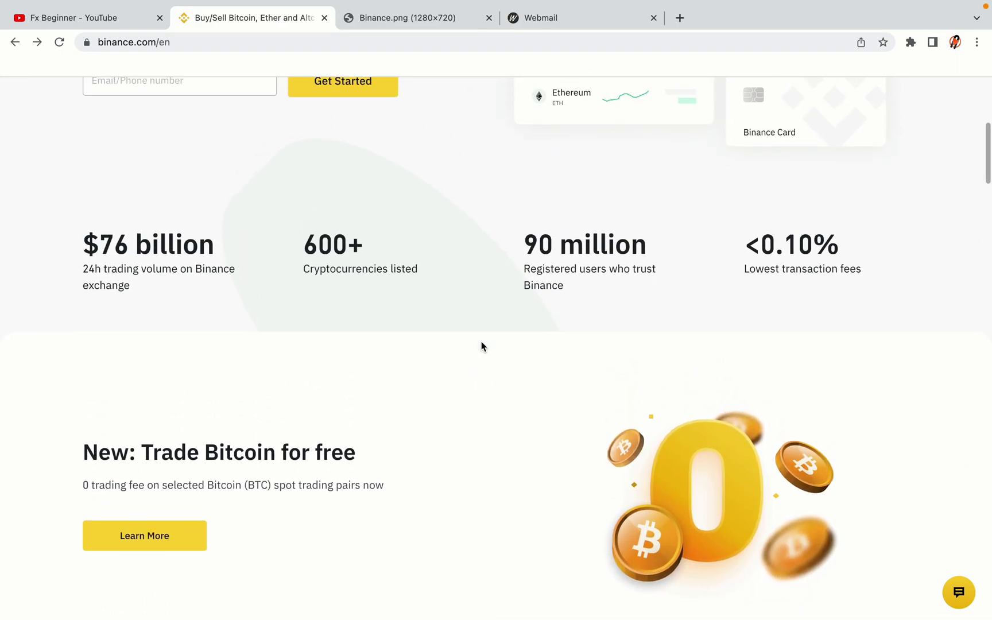
pyautogui.scroll(-12, 481, 346)
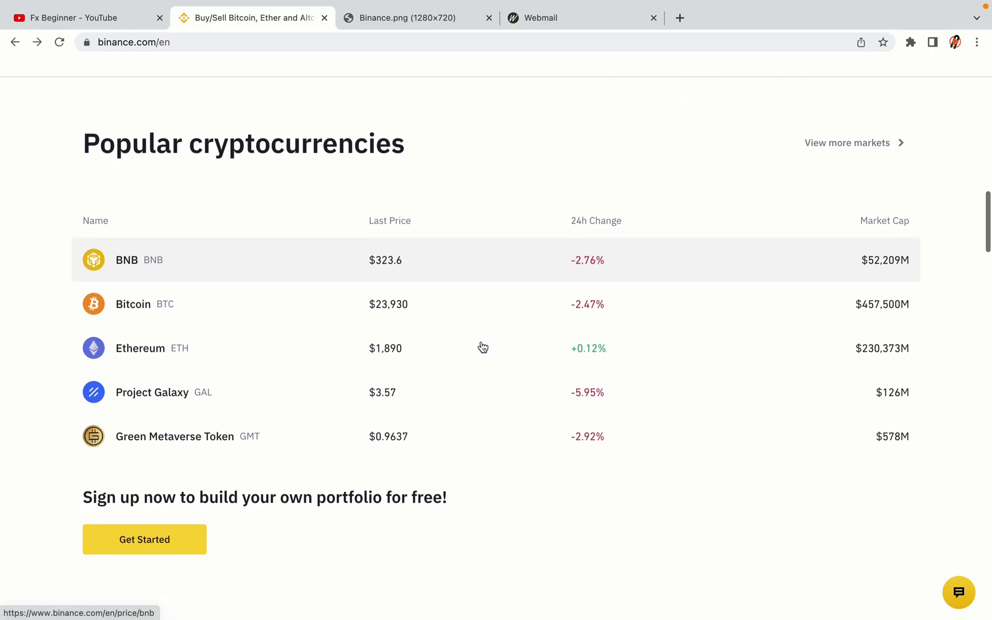
pyautogui.scroll(-4, 482, 346)
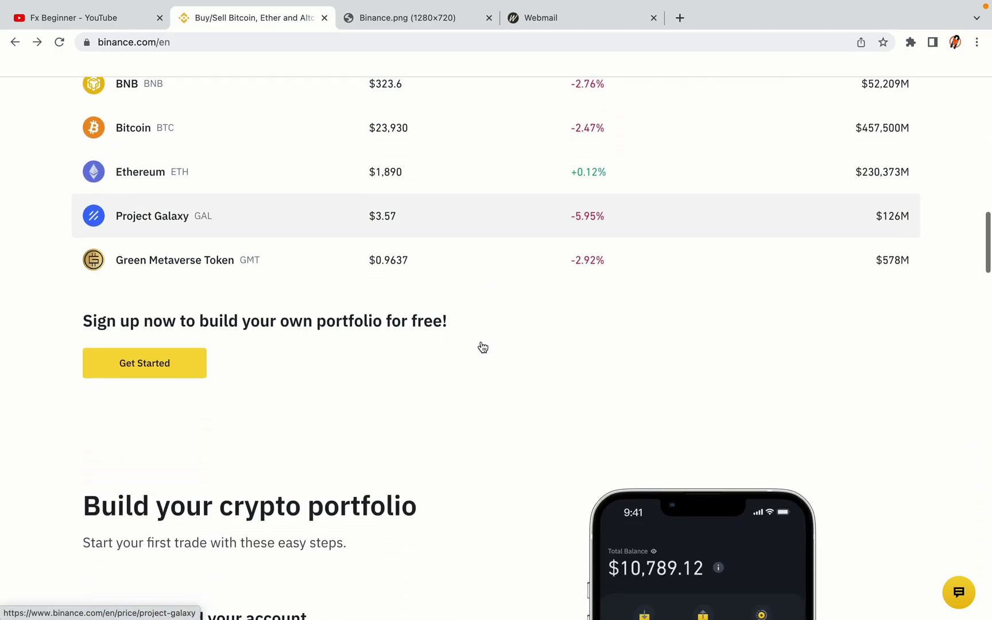
pyautogui.scroll(-8, 482, 347)
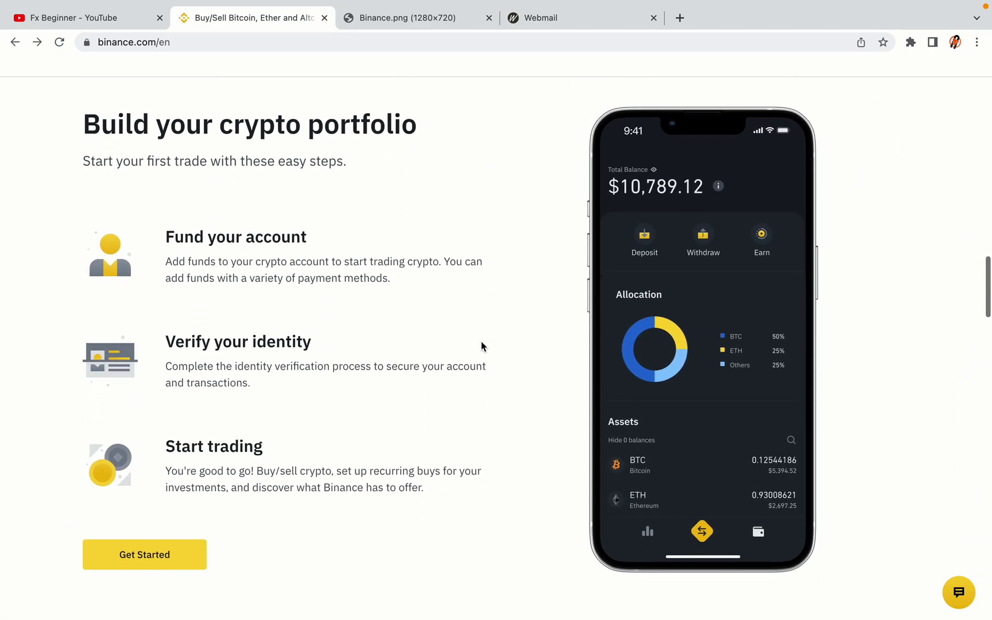
pyautogui.scroll(-11, 482, 346)
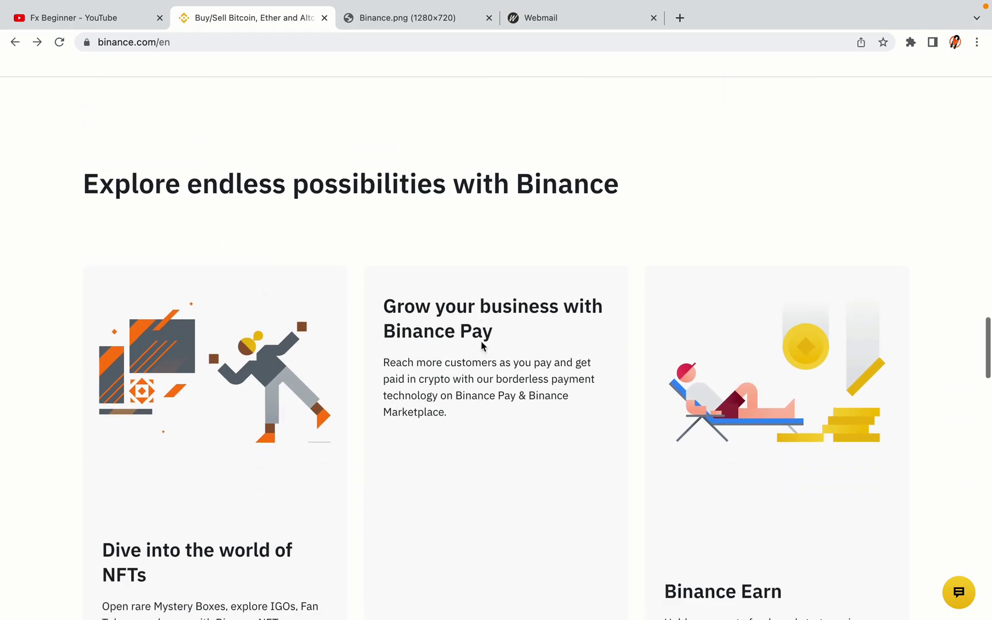
pyautogui.scroll(-12, 482, 345)
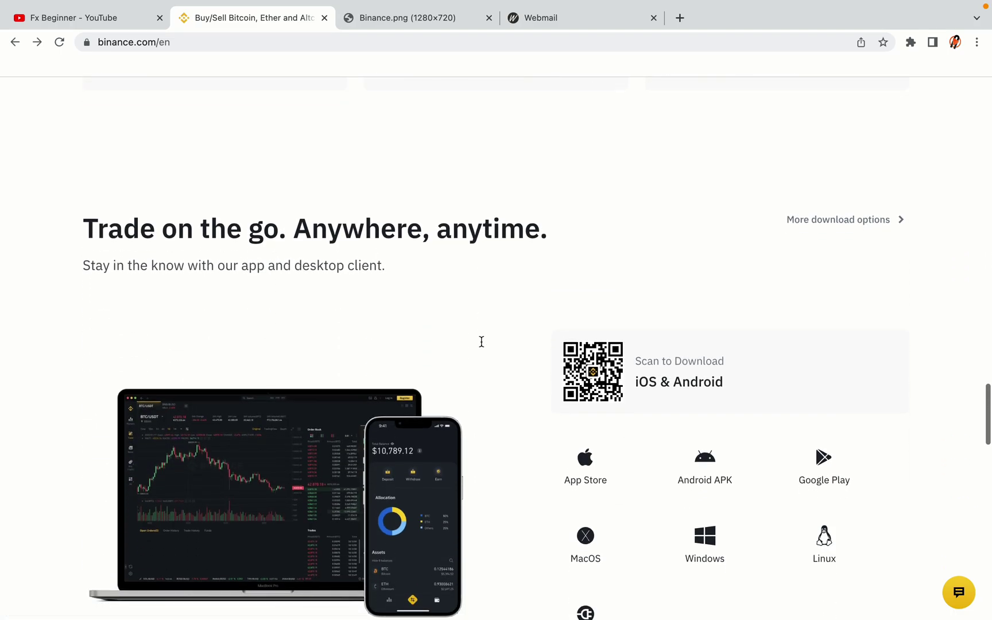
pyautogui.scroll(-8, 481, 342)
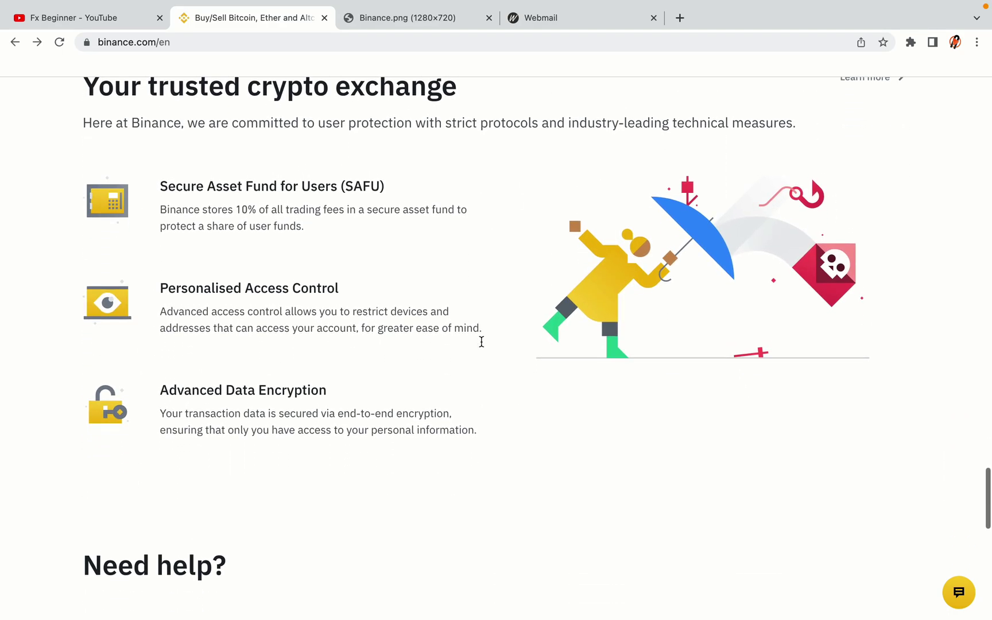
pyautogui.scroll(-6, 481, 342)
pyautogui.scroll(15, 481, 342)
pyautogui.scroll(15, 481, 347)
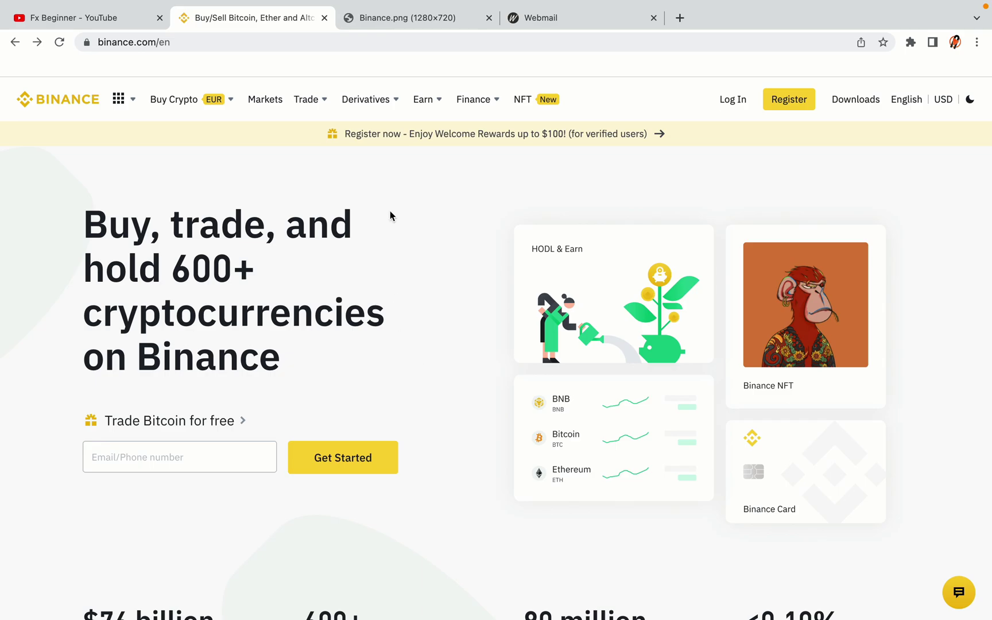
pyautogui.click(414, 17)
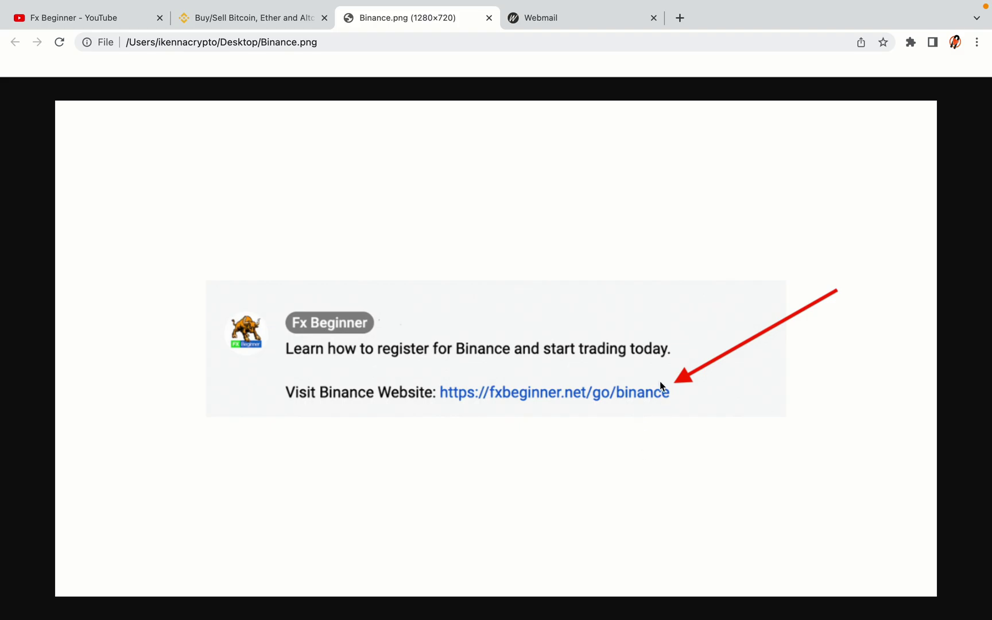
pyautogui.hotkey('ctrl', 'shift', 'Tab')
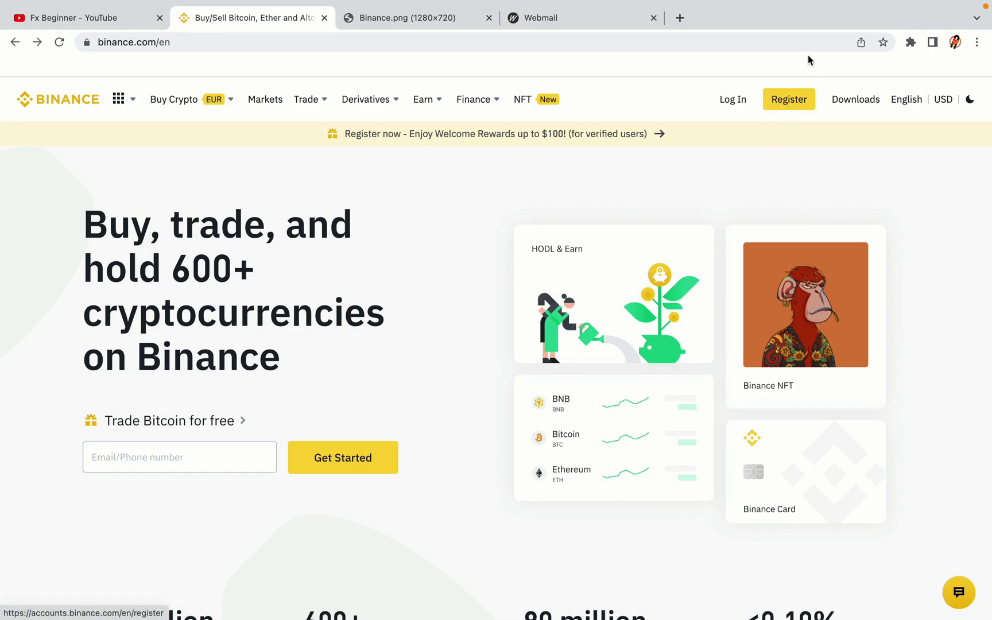
# Start a new Binance account from the Register button in the top bar
pyautogui.click(796, 107)
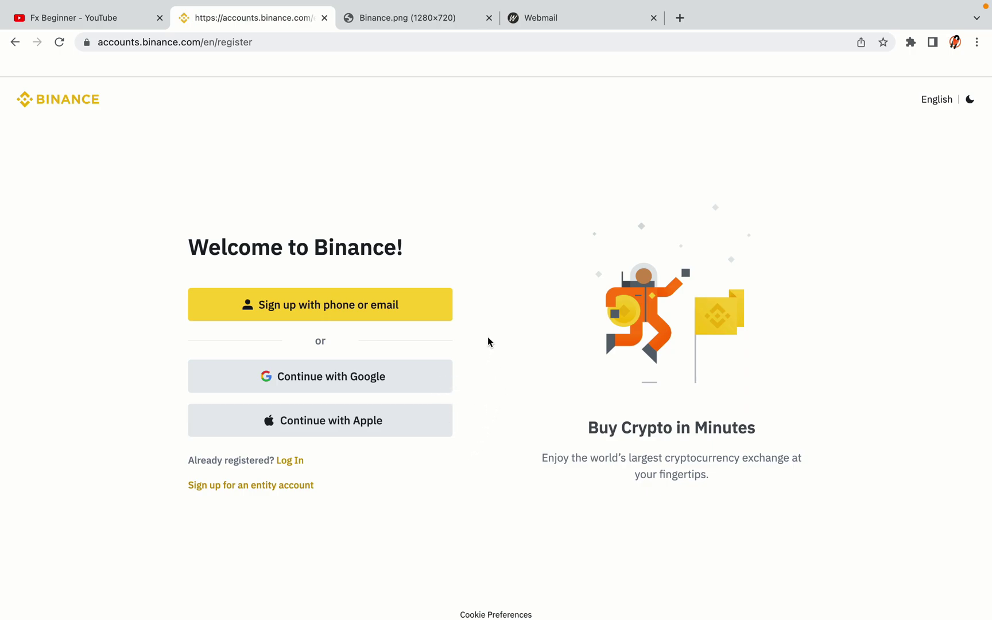
# Sign up with phone or email, accept the Terms, and create the personal account
pyautogui.click(410, 317)
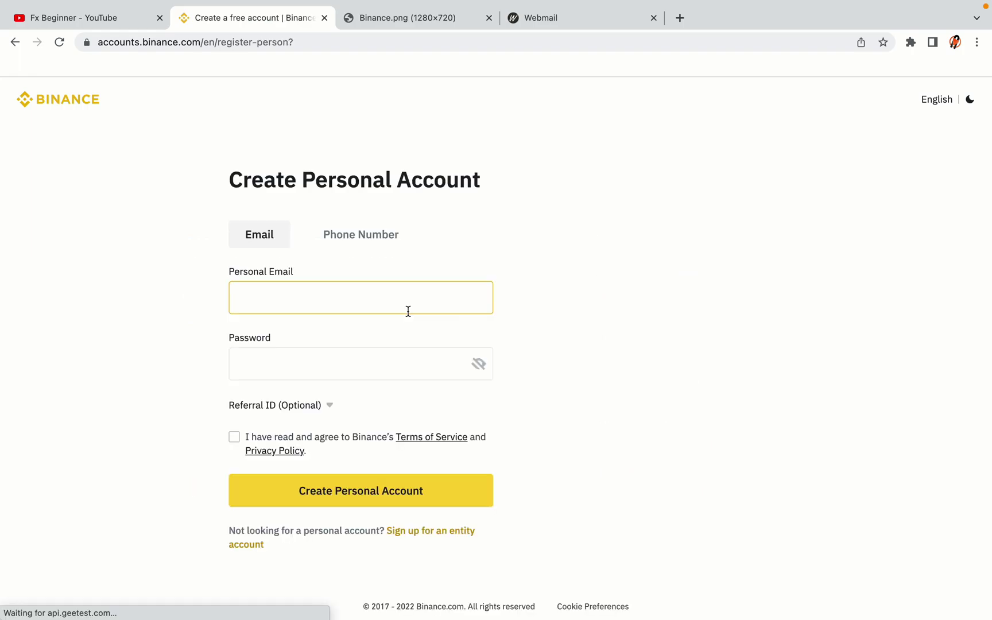
pyautogui.click(609, 348)
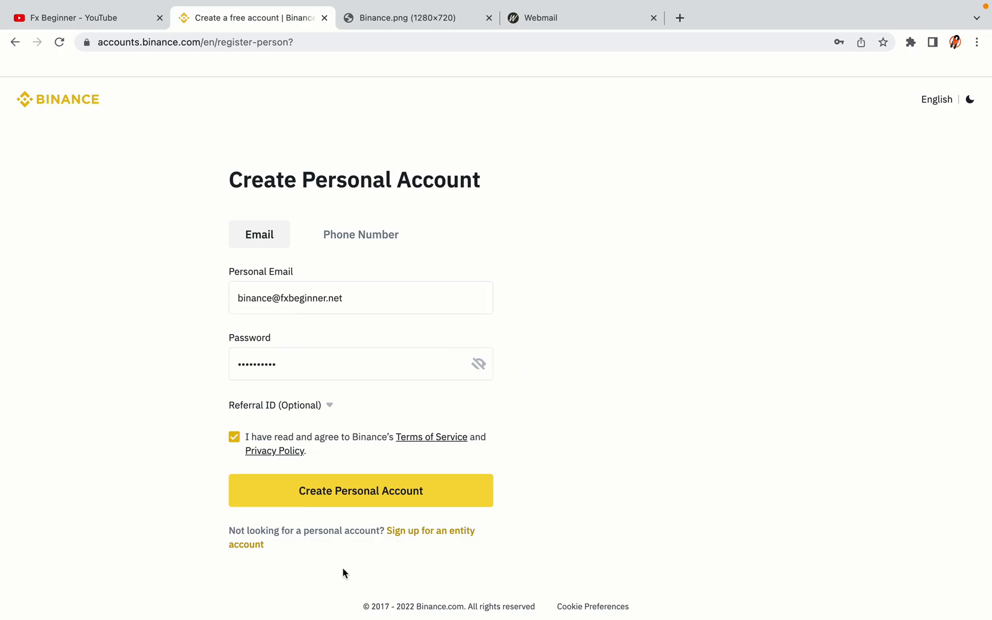
pyautogui.click(379, 497)
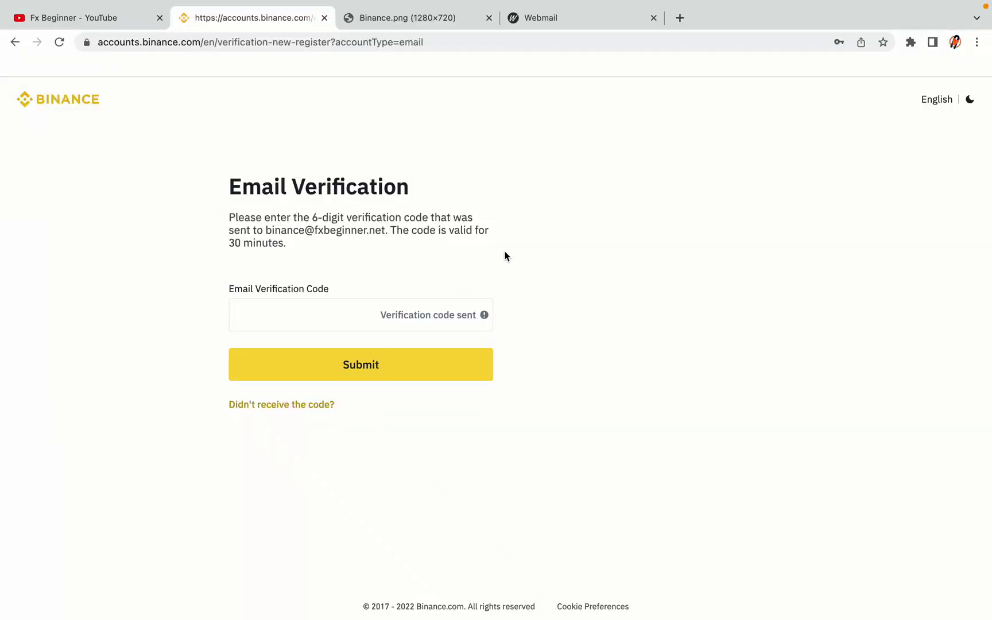
# Bring the Webmail inbox tab forward to find Binance's Confirm Your Registration email
pyautogui.moveTo(566, 21); pyautogui.dragTo(413, 20)
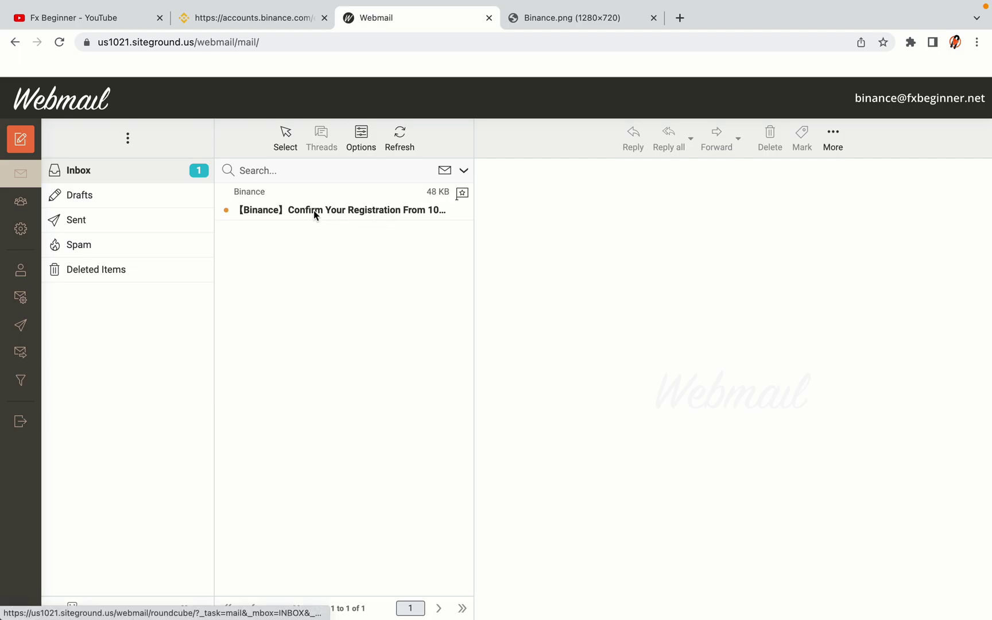
# Open Binance's Confirm Your Registration email and copy its account activation code
pyautogui.click(344, 209)
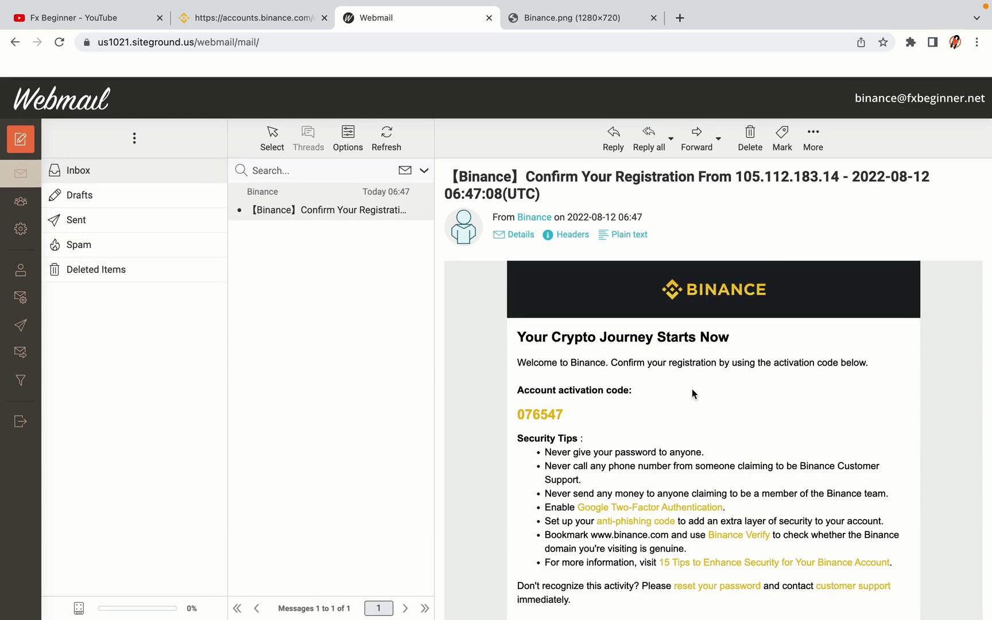
pyautogui.scroll(-3, 744, 331)
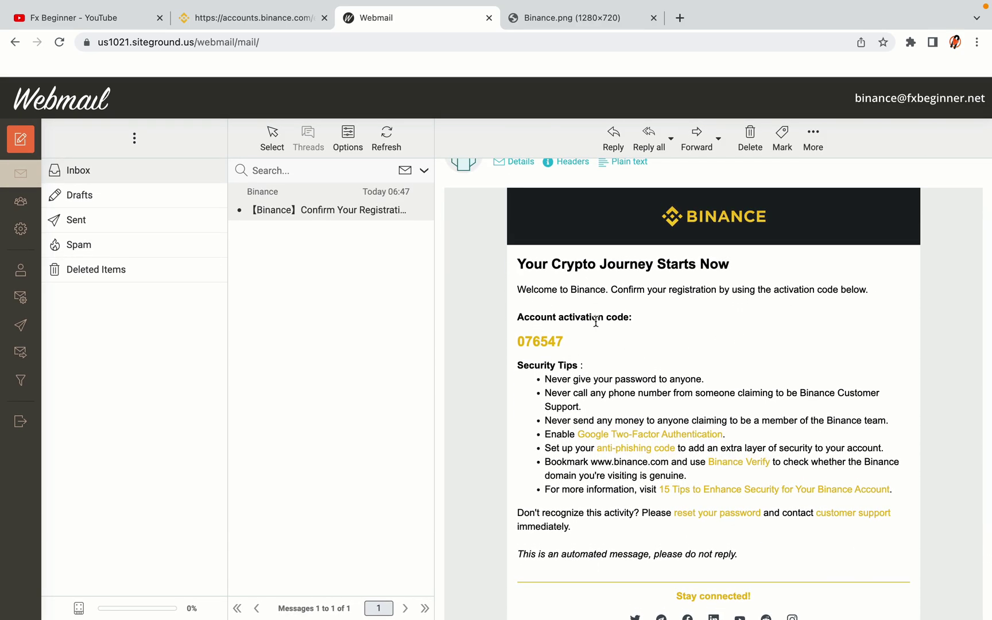
pyautogui.moveTo(517, 341); pyautogui.dragTo(558, 341)
pyautogui.click(567, 339)
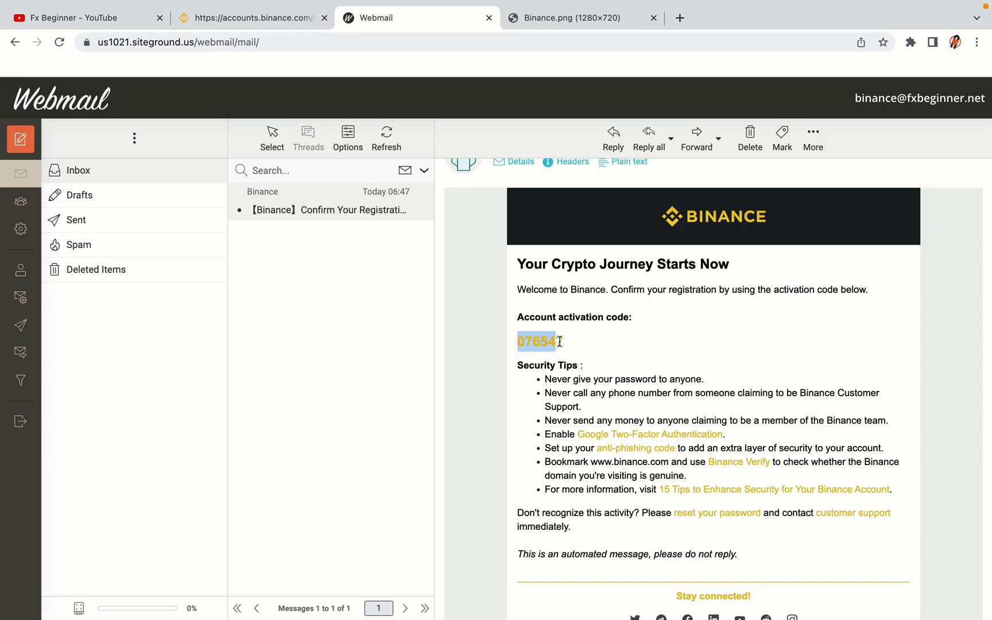
pyautogui.rightClick(552, 341)
pyautogui.click(567, 369)
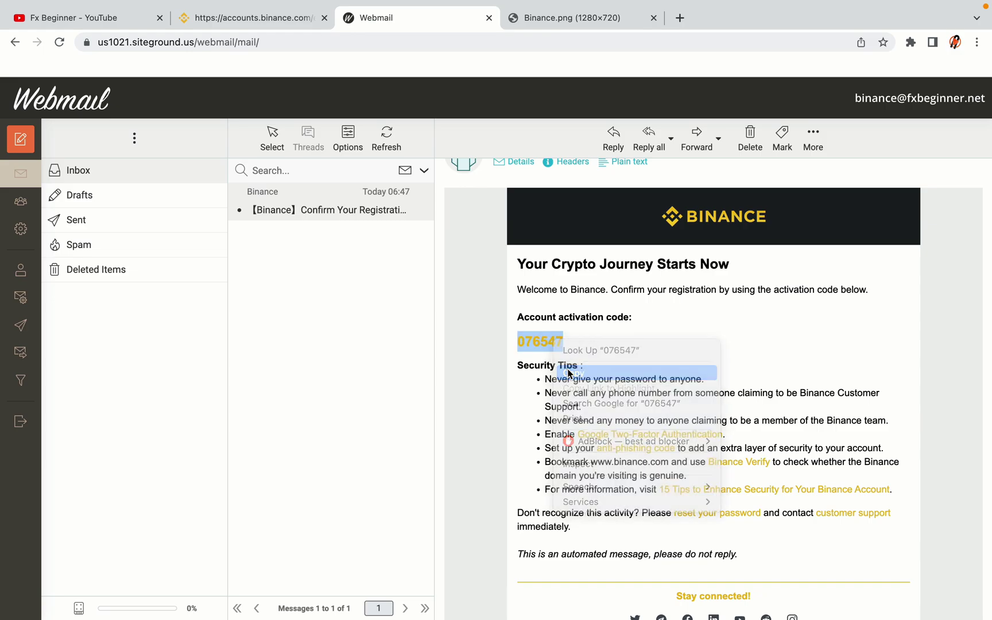
pyautogui.click(258, 18)
# Paste the activation code into the Email Verification Code field and submit it
pyautogui.click(310, 313)
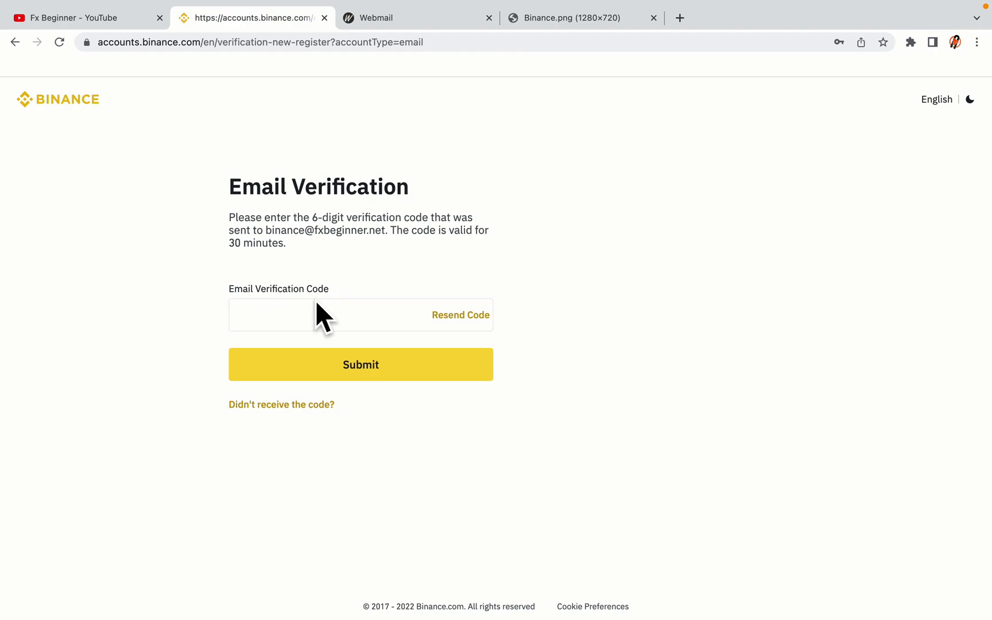
pyautogui.press('super+v')
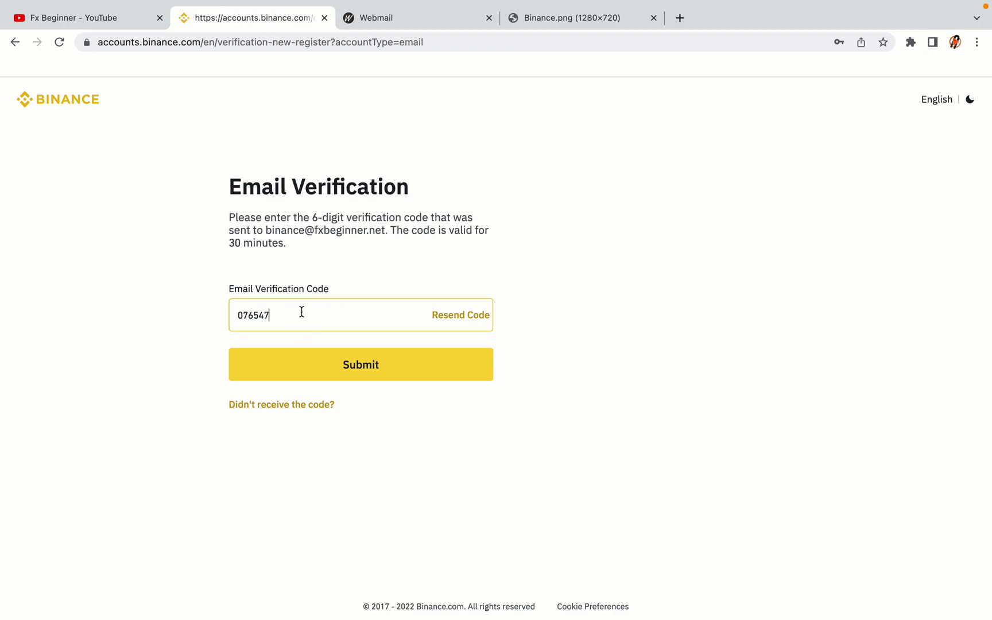
pyautogui.click(175, 298)
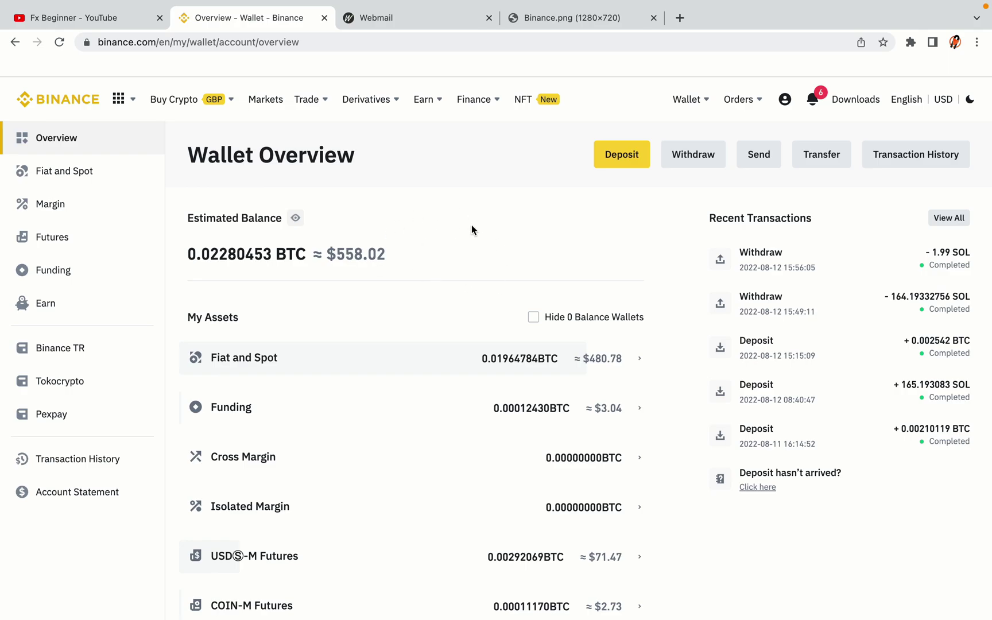
pyautogui.scroll(-3, 610, 265)
pyautogui.scroll(-3, 610, 270)
pyautogui.scroll(6, 609, 270)
pyautogui.moveTo(233, 110)
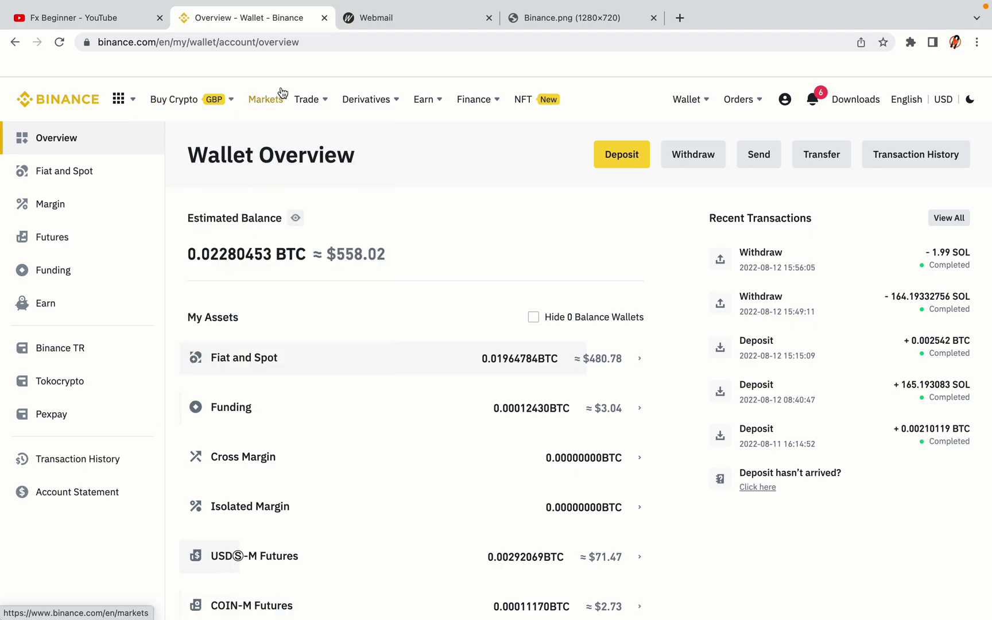
pyautogui.moveTo(306, 101)
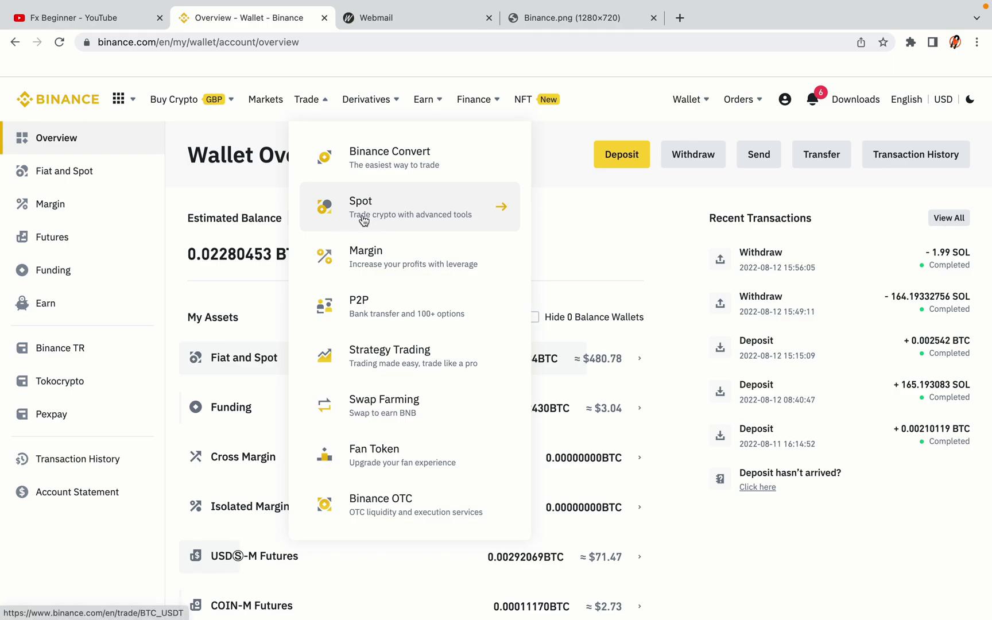
pyautogui.click(65, 95)
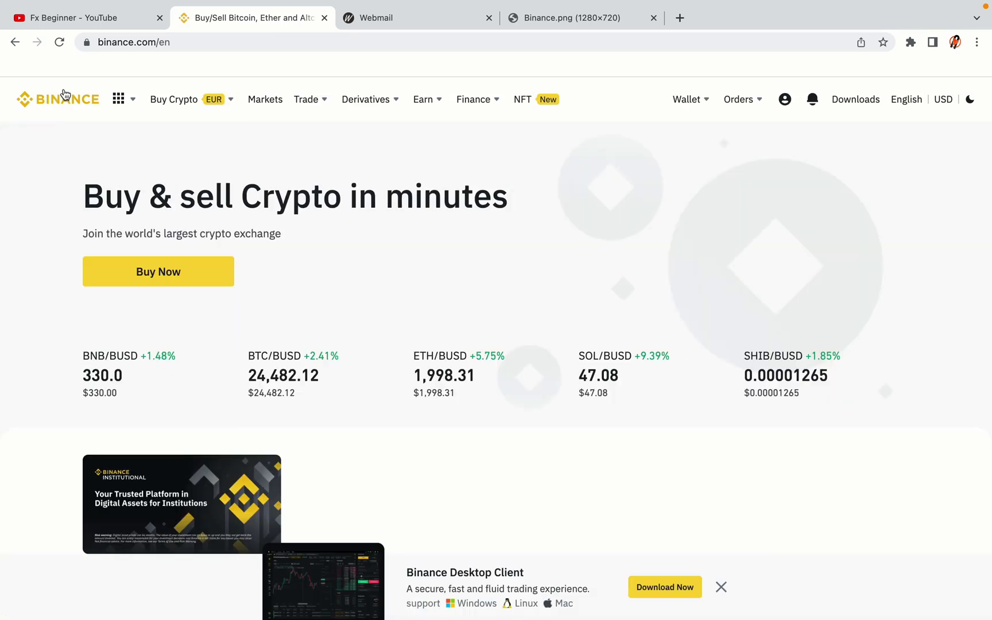